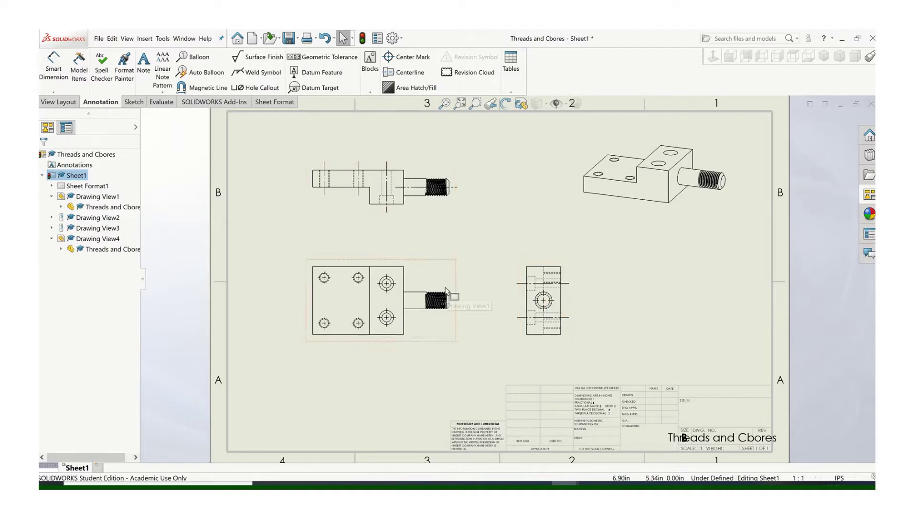
# Step: Place a Ø.63 diameter dimension on the upper counterbore hole, above the view
pyautogui.click(56, 70)
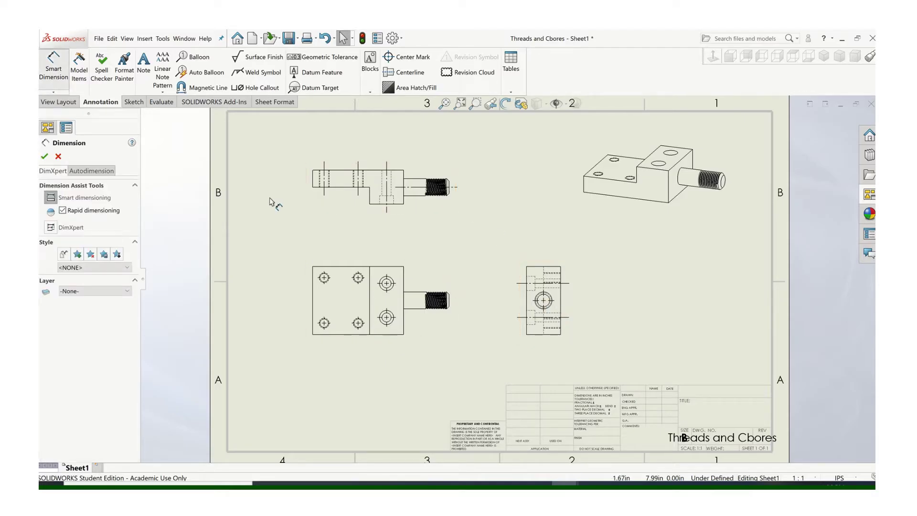
pyautogui.click(392, 282)
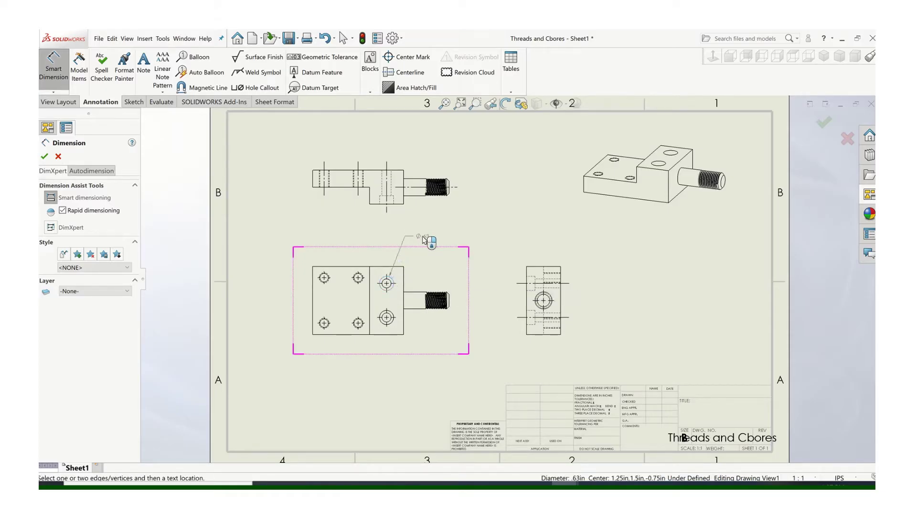
pyautogui.click(423, 238)
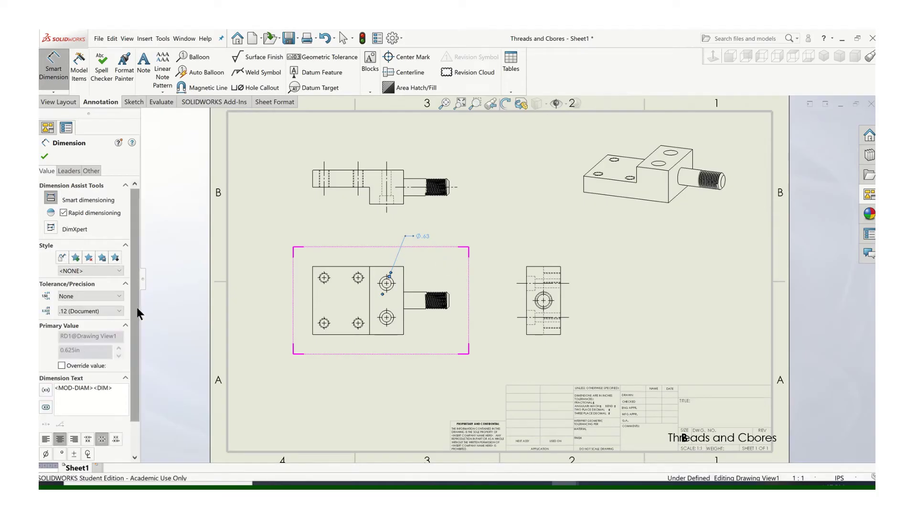
# Step: Delete the default <MOD-DIAM><DIM> text from the dimension
pyautogui.scroll(-1, 137, 308)
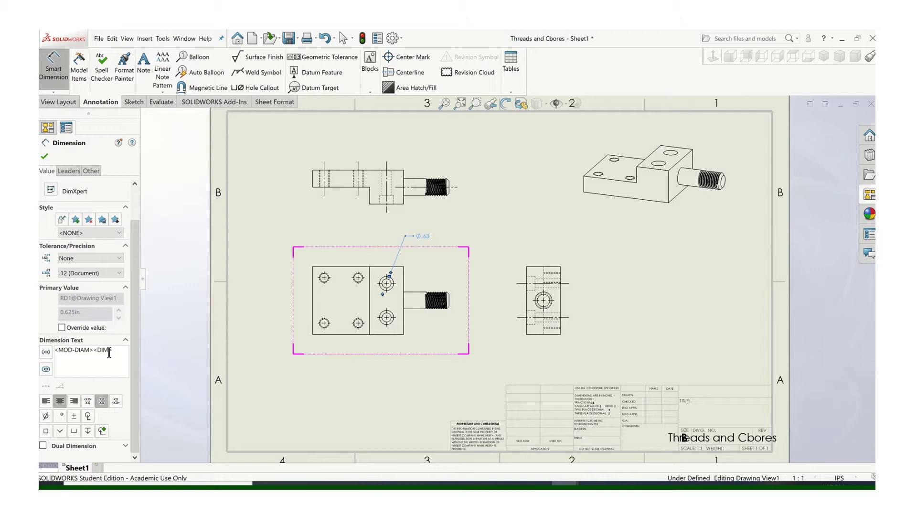
pyautogui.moveTo(115, 350); pyautogui.dragTo(68, 355)
pyautogui.press('Delete')
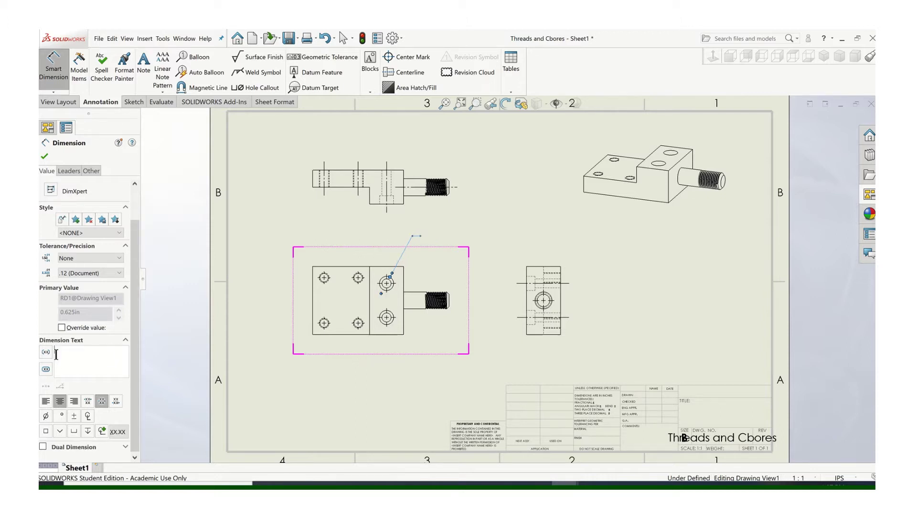
# Step: Make the dimension text read 2X Ø.40
pyautogui.click(45, 416)
pyautogui.write('.4')
pyautogui.click(58, 365)
pyautogui.write('2X')
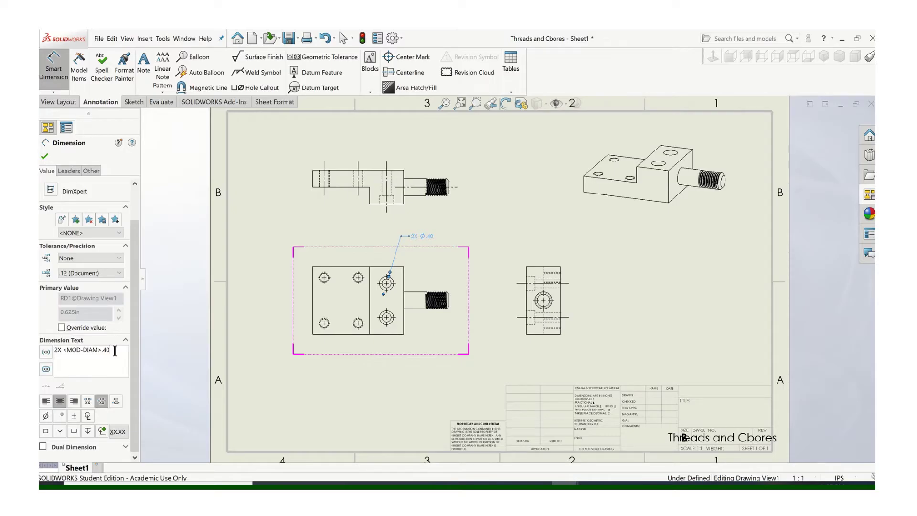
# Step: Append a Ø.625 counterbore with .375 depth, then set the callout just above the hole
pyautogui.click(72, 430)
pyautogui.click(42, 417)
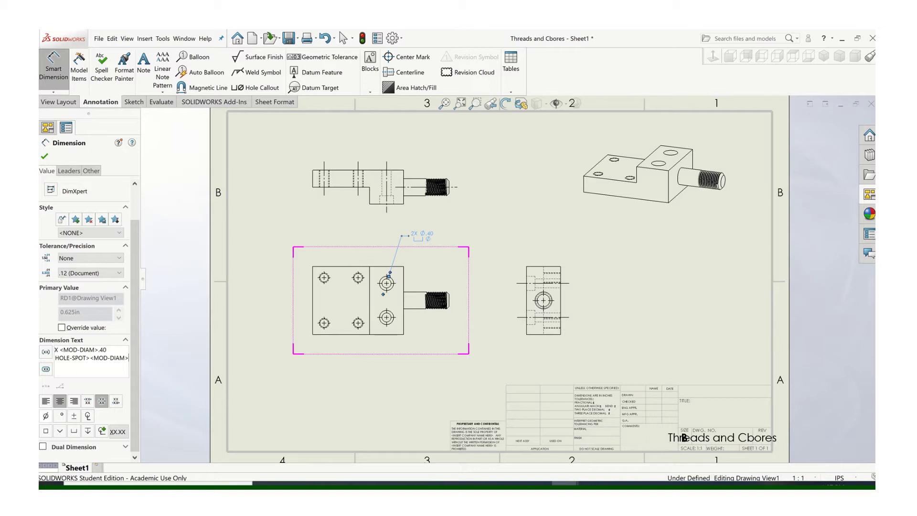
pyautogui.write('.625')
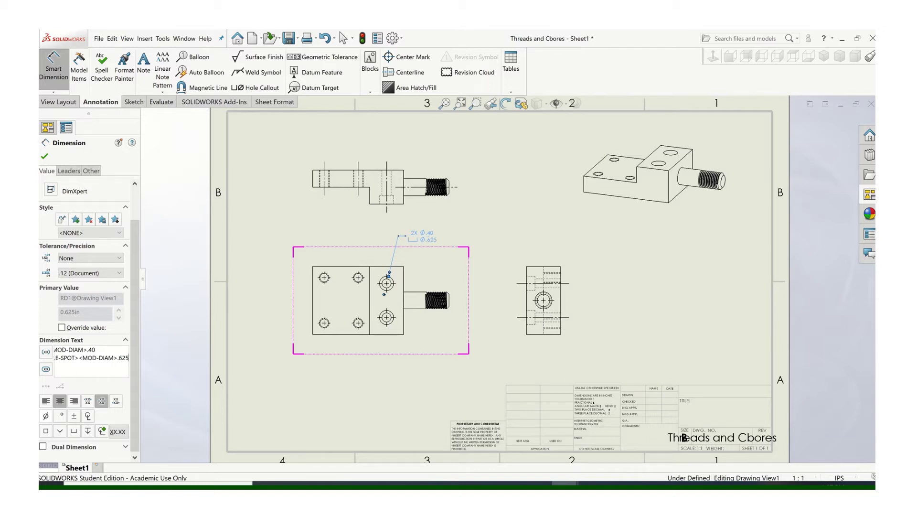
pyautogui.click(85, 429)
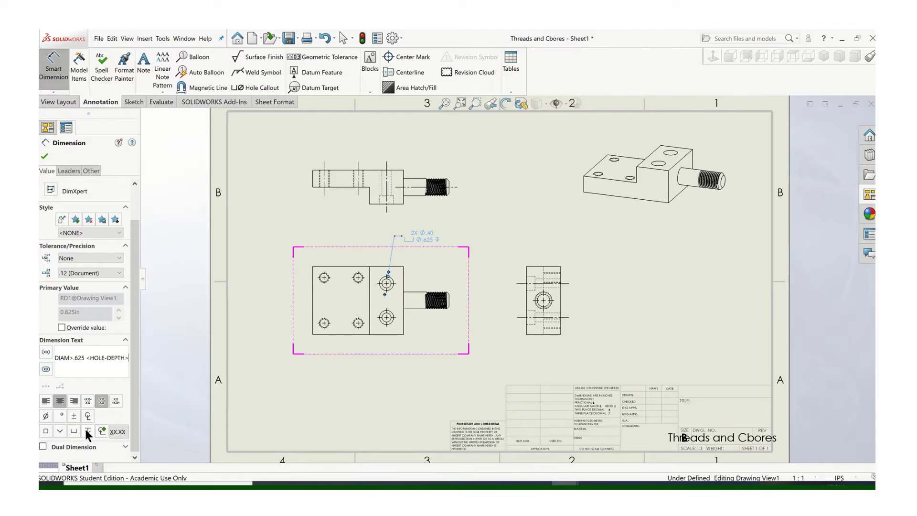
pyautogui.write('.375')
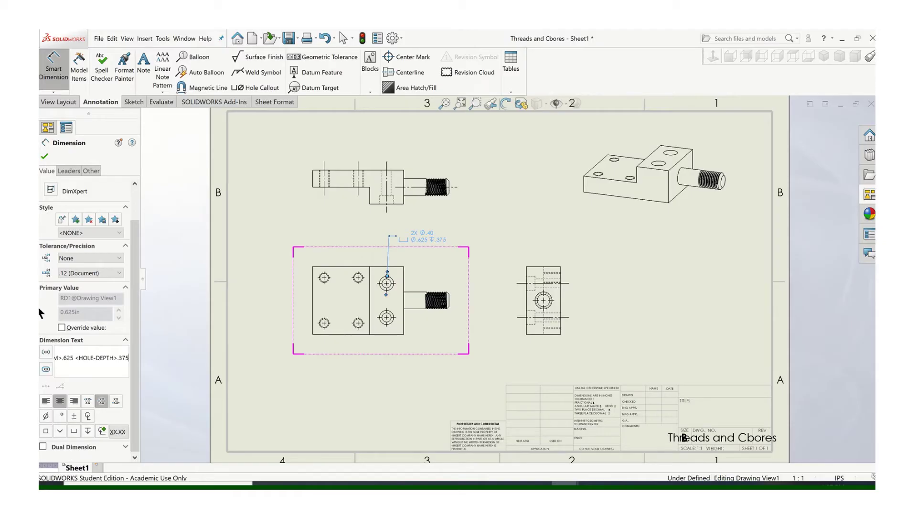
pyautogui.click(44, 156)
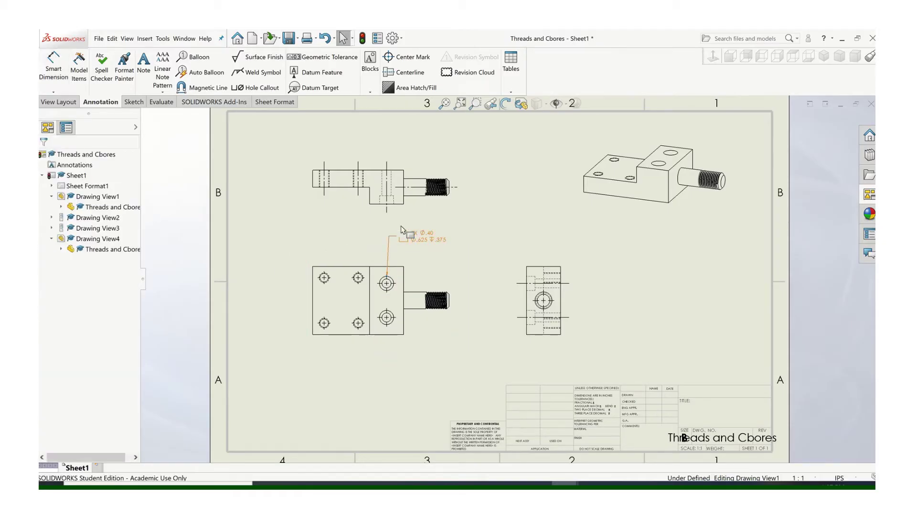
pyautogui.moveTo(405, 234); pyautogui.dragTo(424, 259)
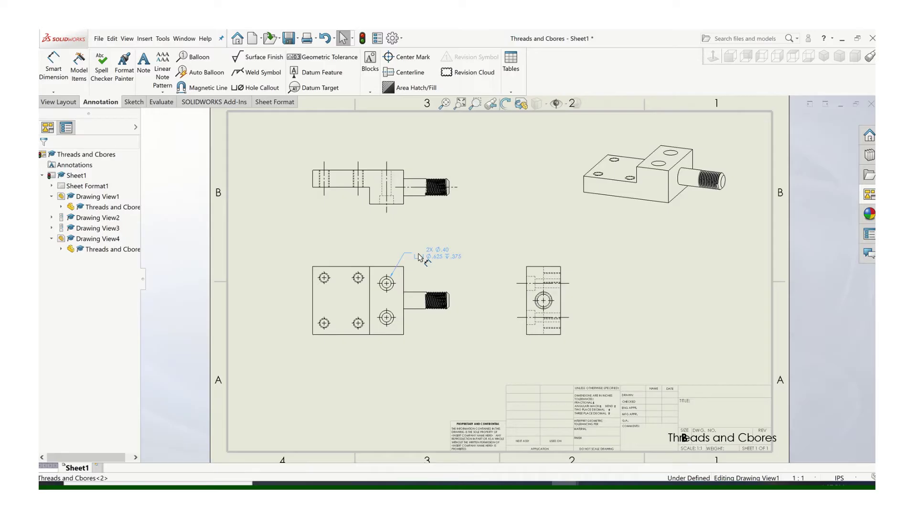
# Step: Dimension the top-left tapped hole with a 7/16-14 UNC callout prefixed 4X
pyautogui.click(426, 372)
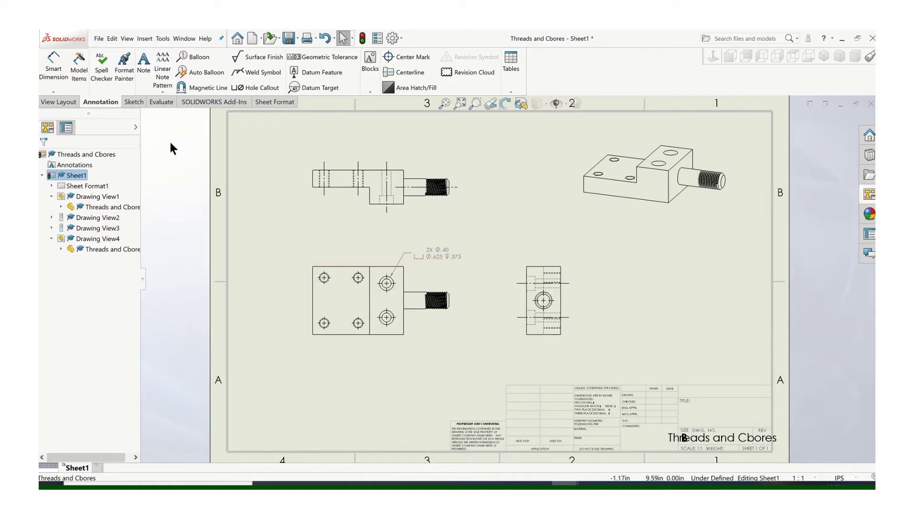
pyautogui.click(42, 65)
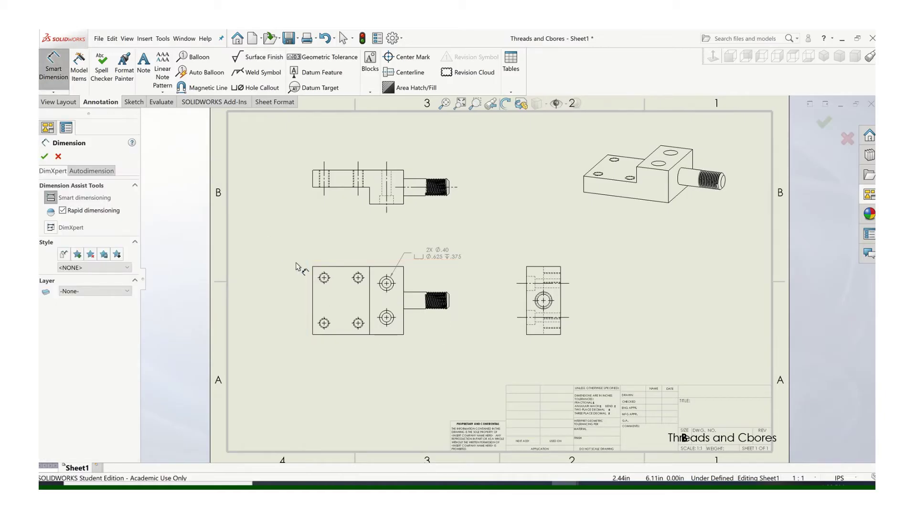
pyautogui.scroll(-3, 341, 280)
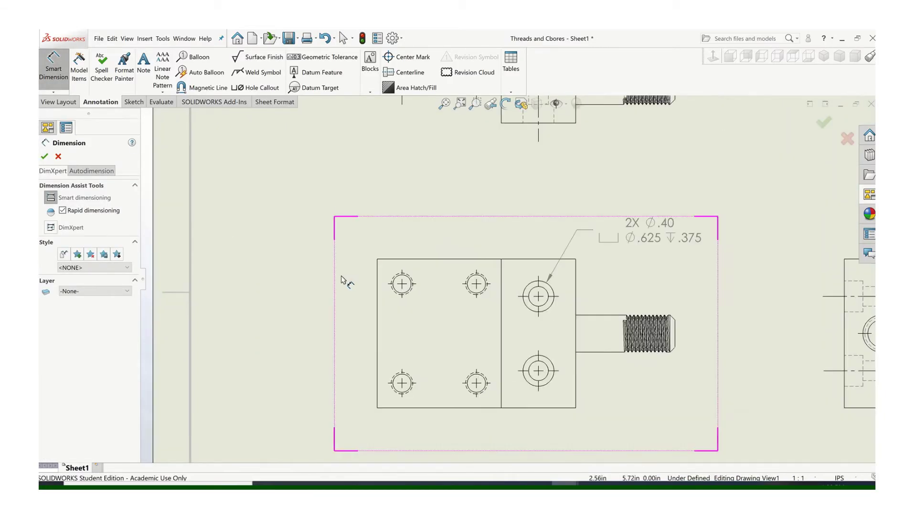
pyautogui.click(392, 281)
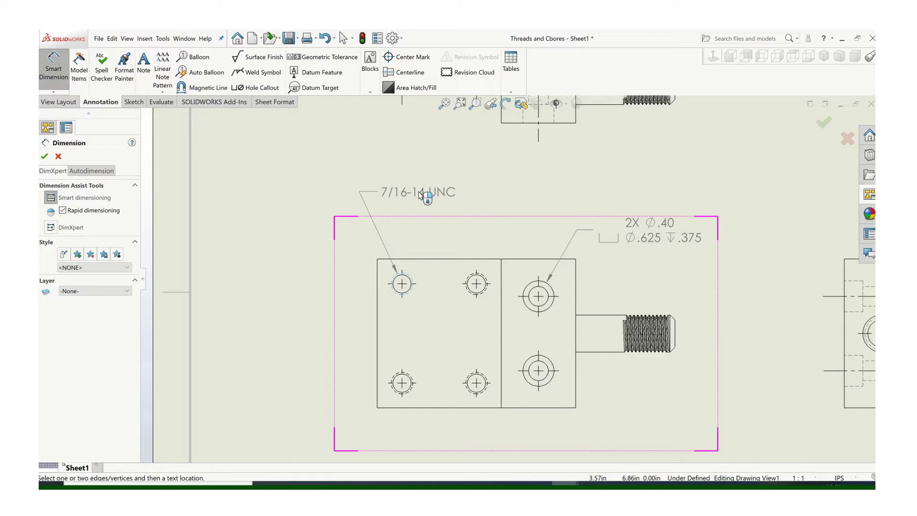
pyautogui.click(419, 194)
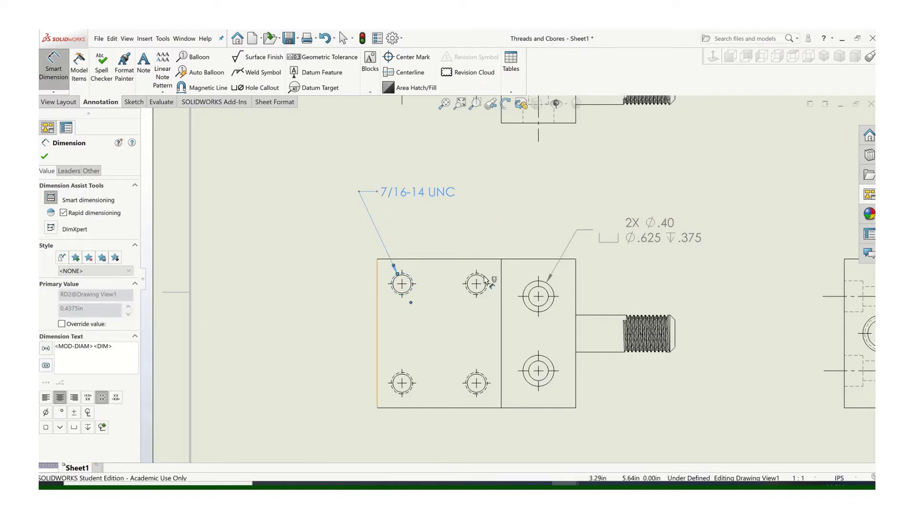
pyautogui.click(61, 348)
pyautogui.write('4X')
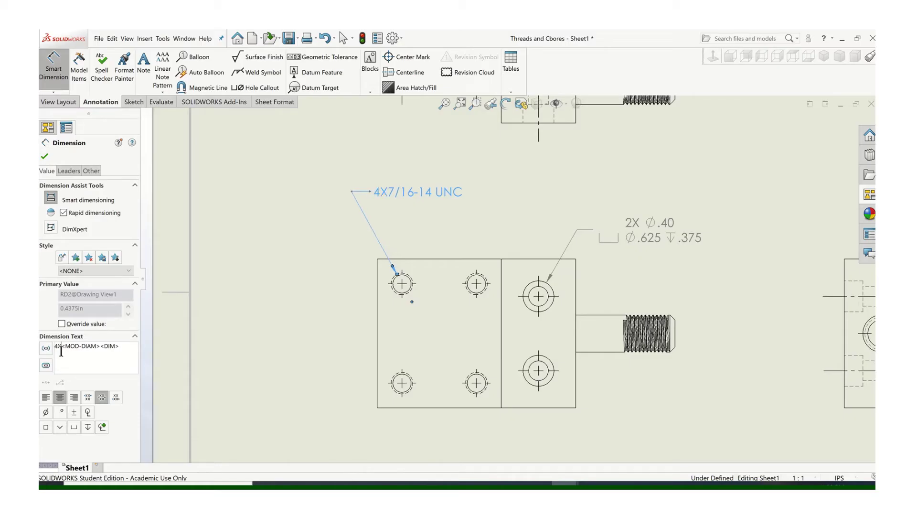
pyautogui.click(45, 156)
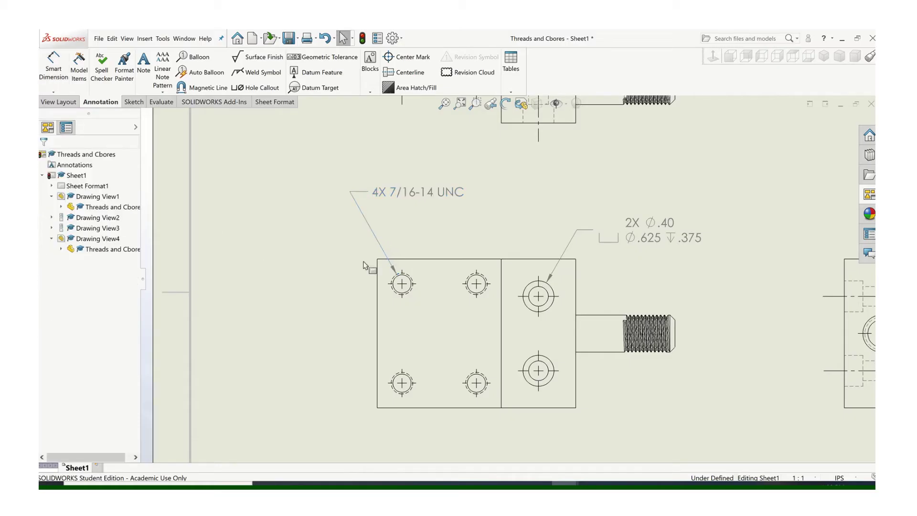
pyautogui.press('f')
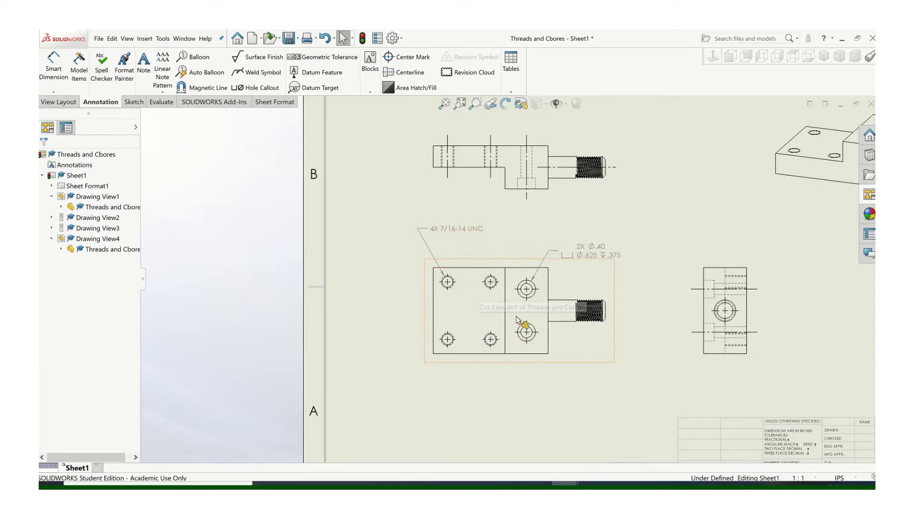
# Step: Add a '1/2 - 13 UNC' note with a leader pointing to the shaft's threaded end
pyautogui.moveTo(573, 268); pyautogui.dragTo(412, 299, button='middle')
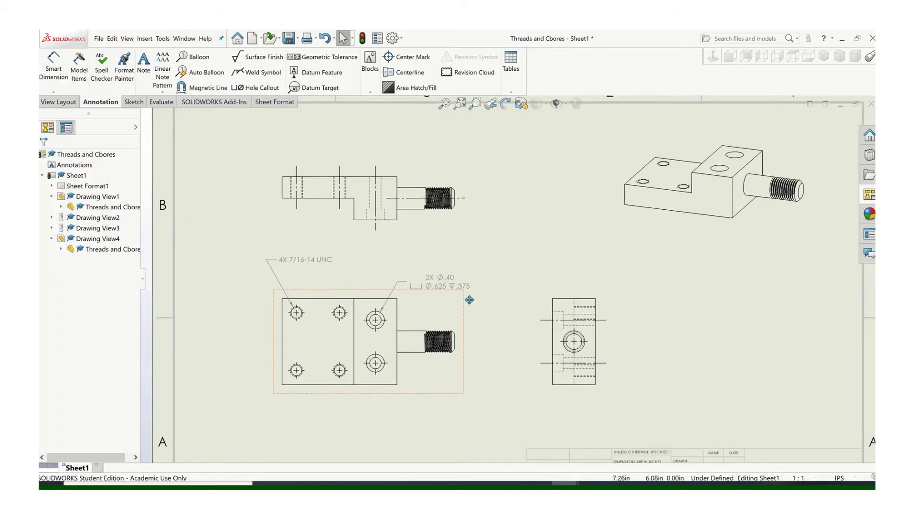
pyautogui.scroll(2, 455, 299)
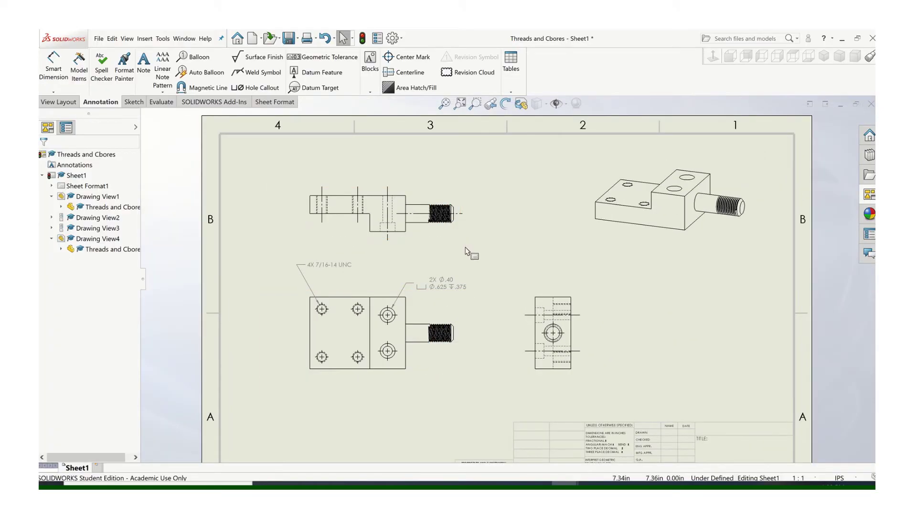
pyautogui.scroll(-1, 435, 301)
pyautogui.scroll(-1, 428, 293)
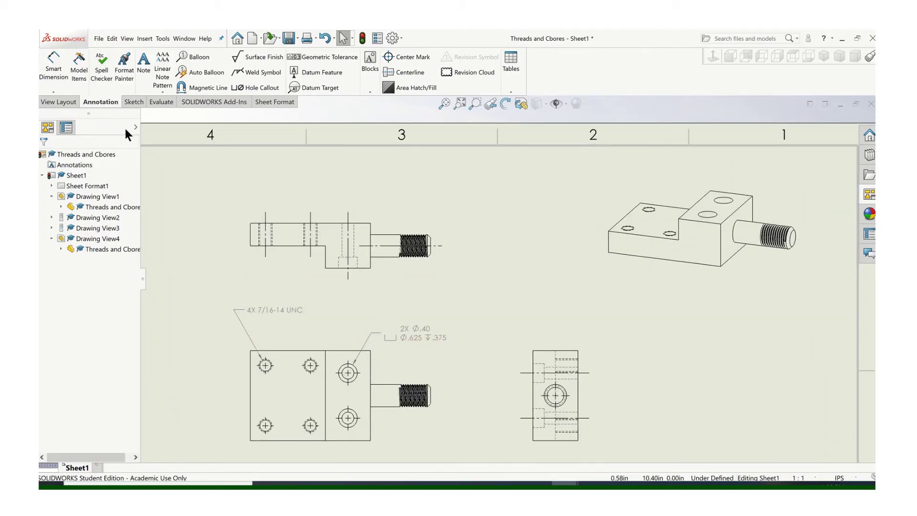
pyautogui.click(145, 64)
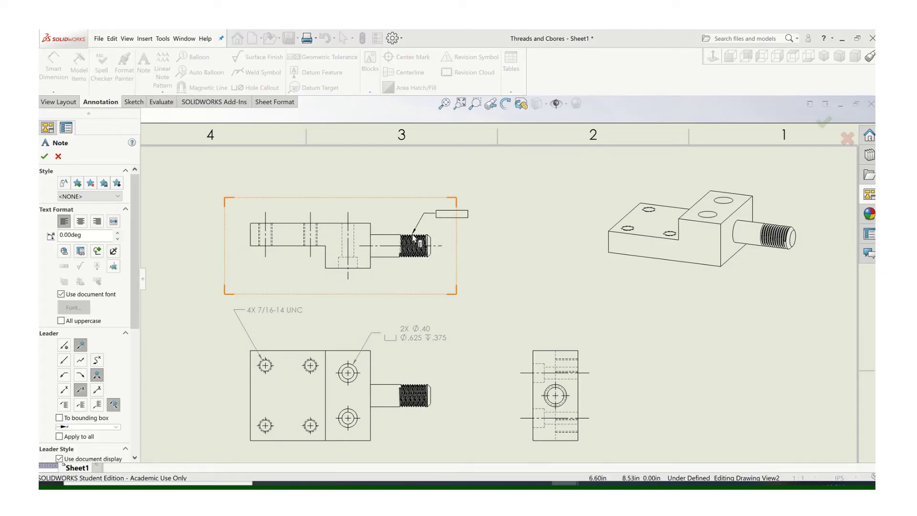
pyautogui.click(414, 238)
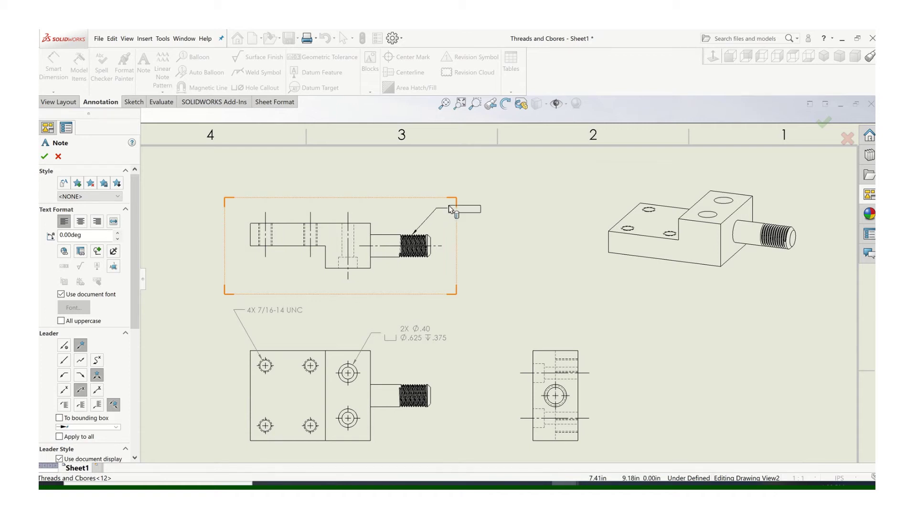
pyautogui.click(451, 210)
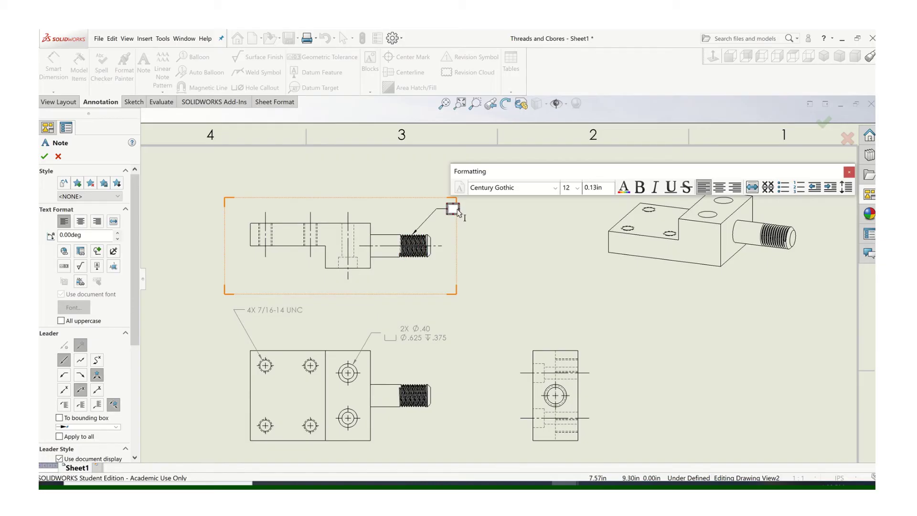
pyautogui.write('1/2 - 13 UNC')
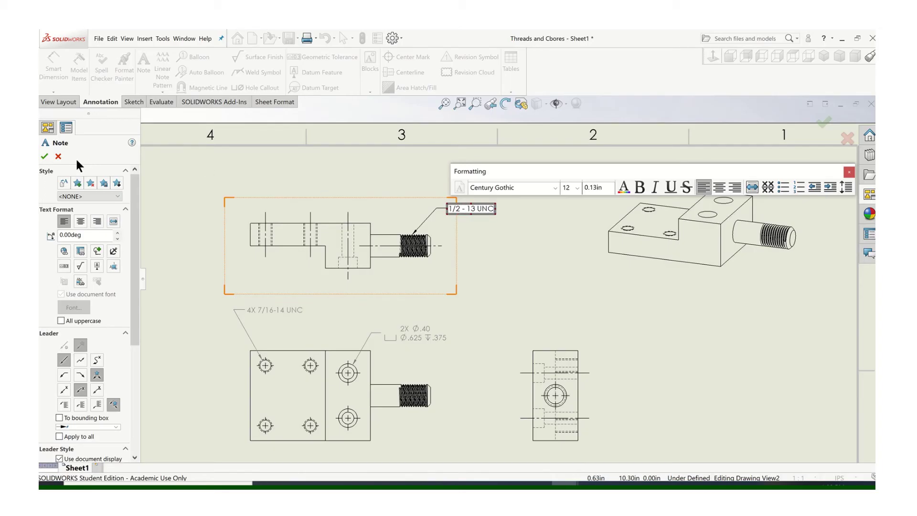
pyautogui.click(45, 156)
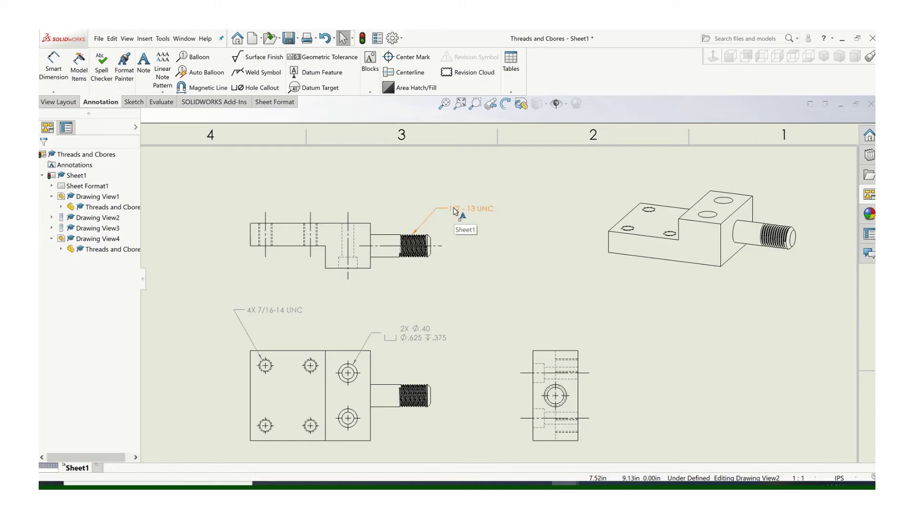
# Step: Dimension the thread length between its lower corners as .93, placed below the thread
pyautogui.scroll(-1, 449, 255)
pyautogui.scroll(-2, 449, 254)
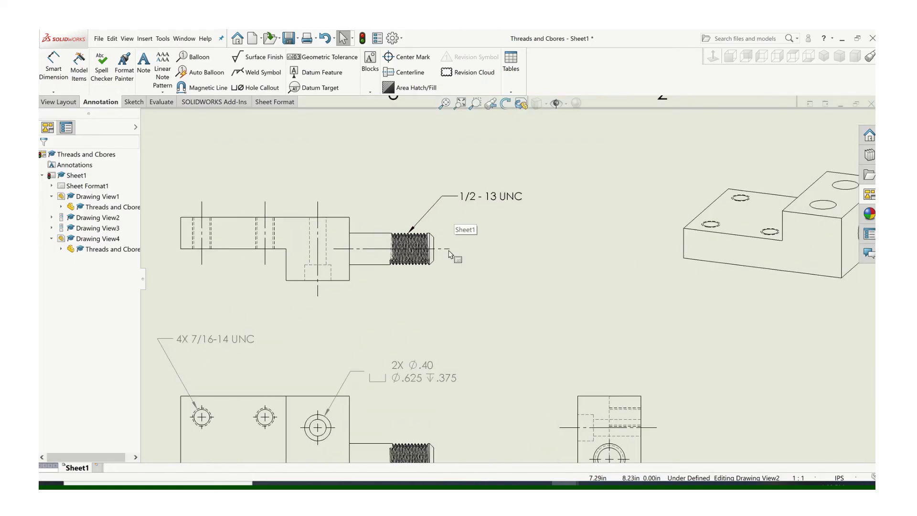
pyautogui.scroll(-1, 391, 265)
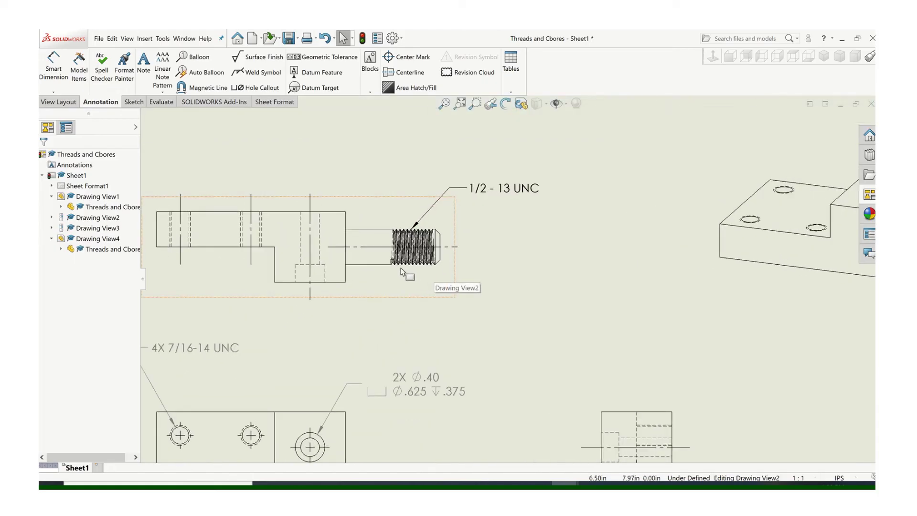
pyautogui.click(53, 67)
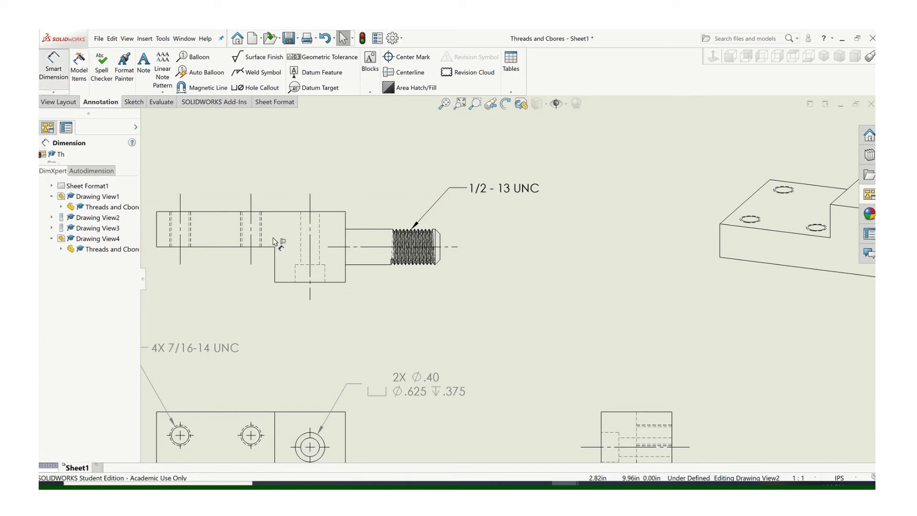
pyautogui.scroll(-3, 409, 276)
pyautogui.scroll(-2, 410, 276)
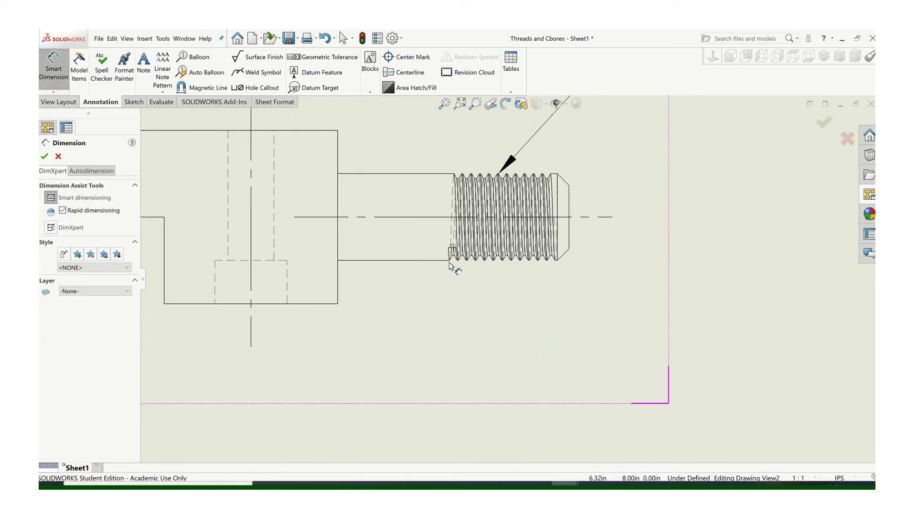
pyautogui.click(449, 262)
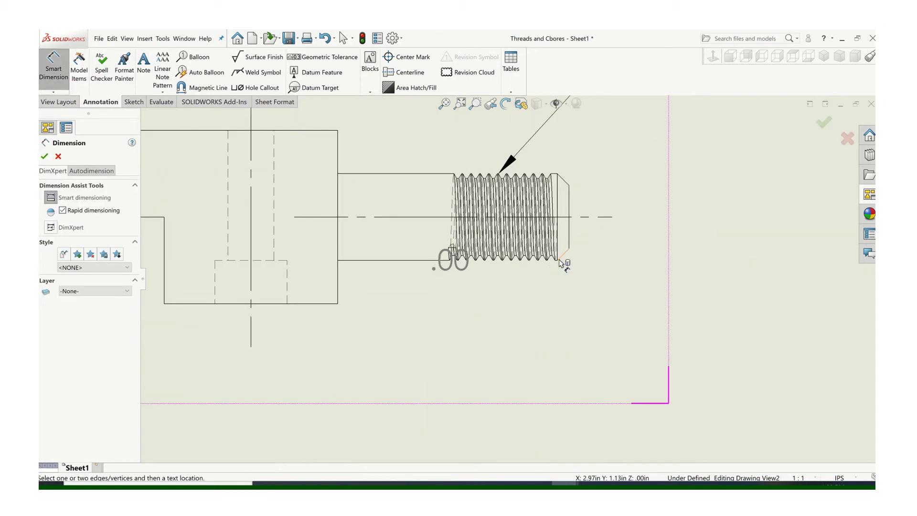
pyautogui.click(557, 261)
pyautogui.click(508, 313)
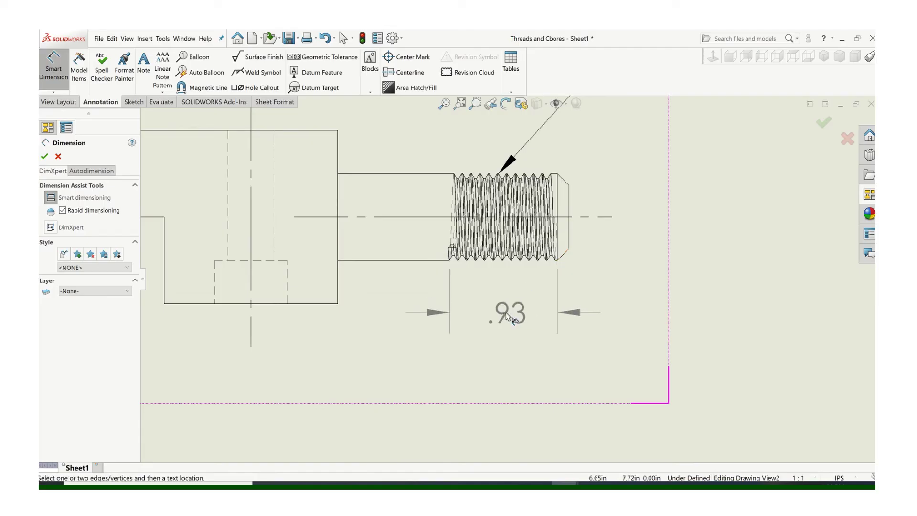
pyautogui.scroll(3, 615, 262)
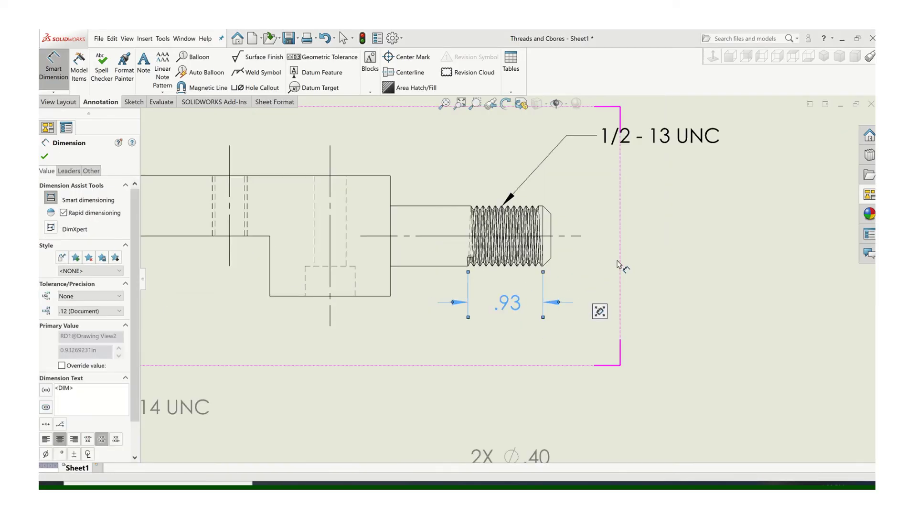
pyautogui.click(45, 158)
pyautogui.press('f')
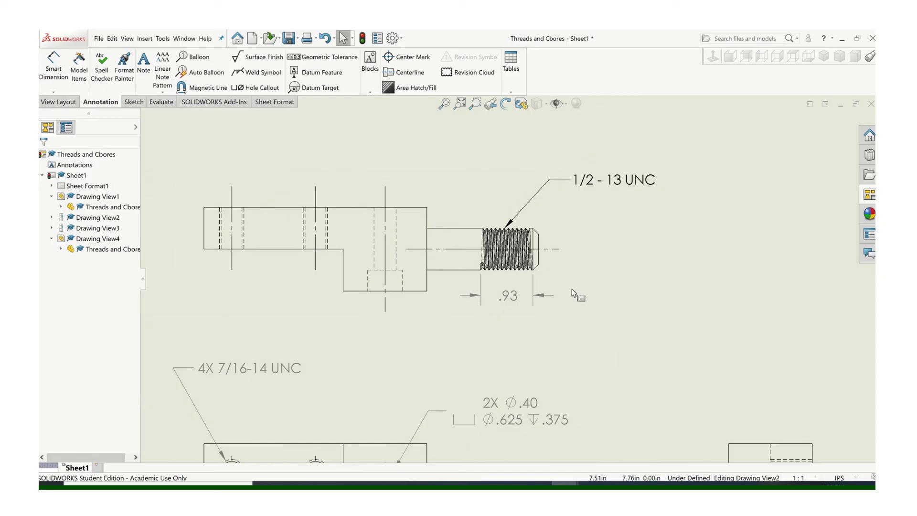
pyautogui.scroll(-3, 404, 347)
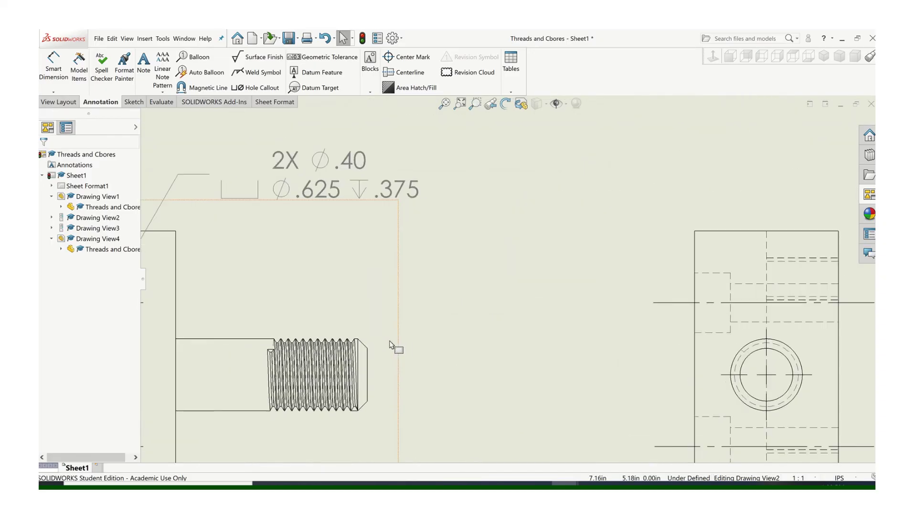
pyautogui.scroll(-2, 377, 287)
pyautogui.scroll(-2, 384, 270)
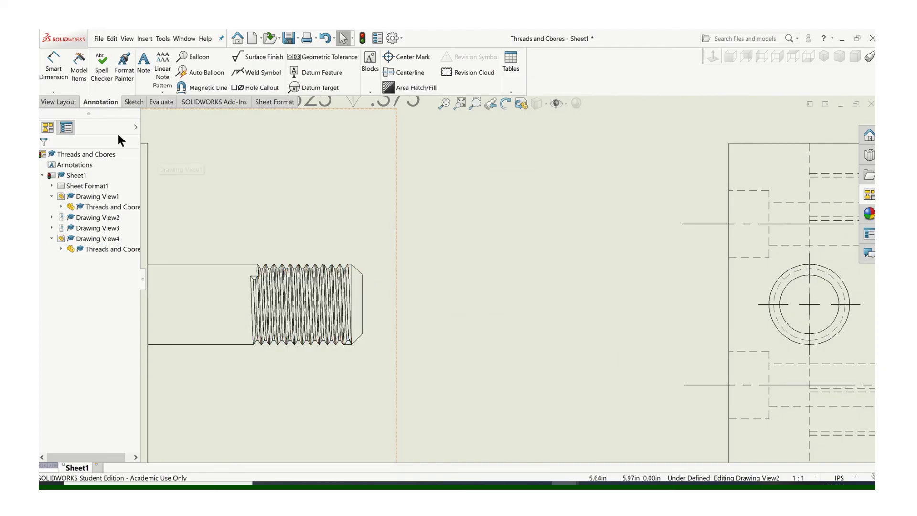
# Step: Add a .10 X 45° chamfer dimension to the thread-end chamfer, placed above the shaft
pyautogui.click(54, 91)
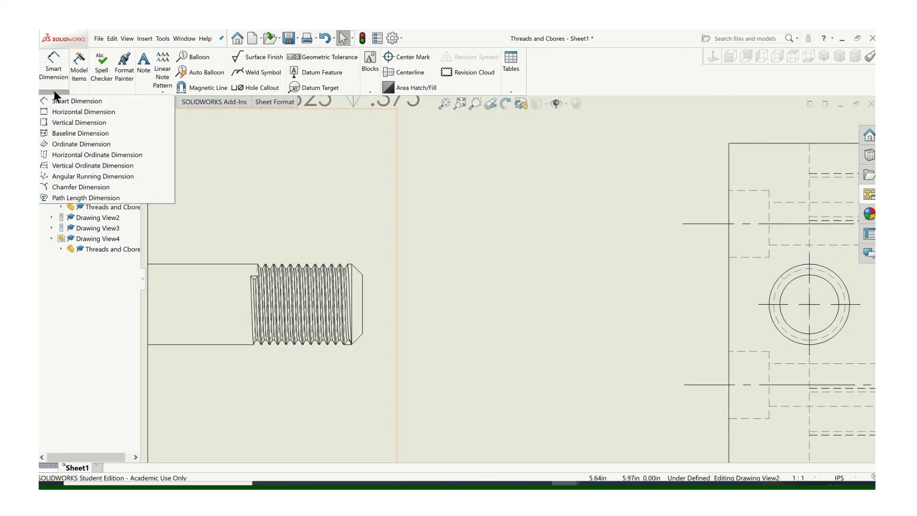
pyautogui.click(67, 187)
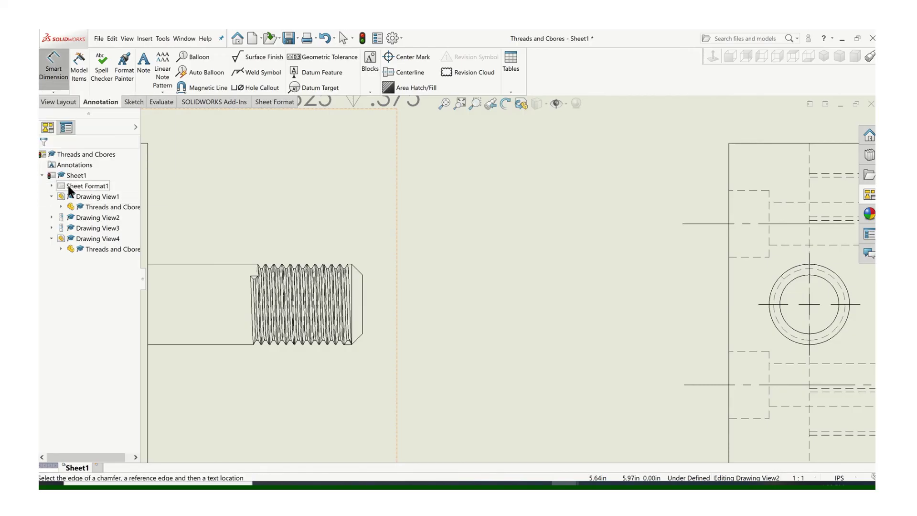
pyautogui.click(359, 270)
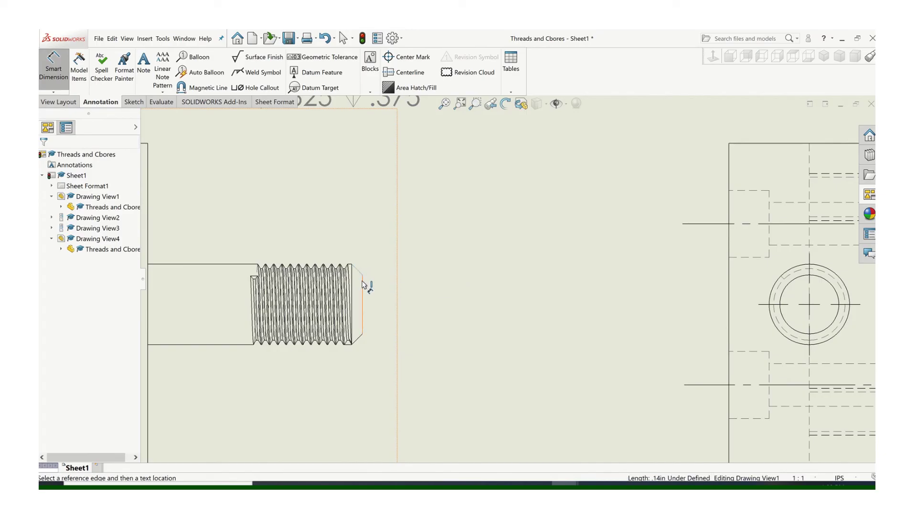
pyautogui.click(362, 285)
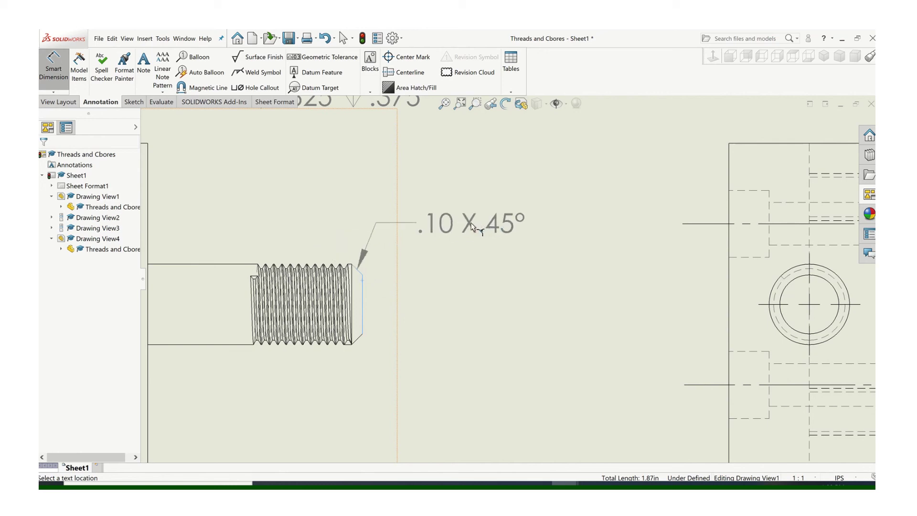
pyautogui.click(362, 227)
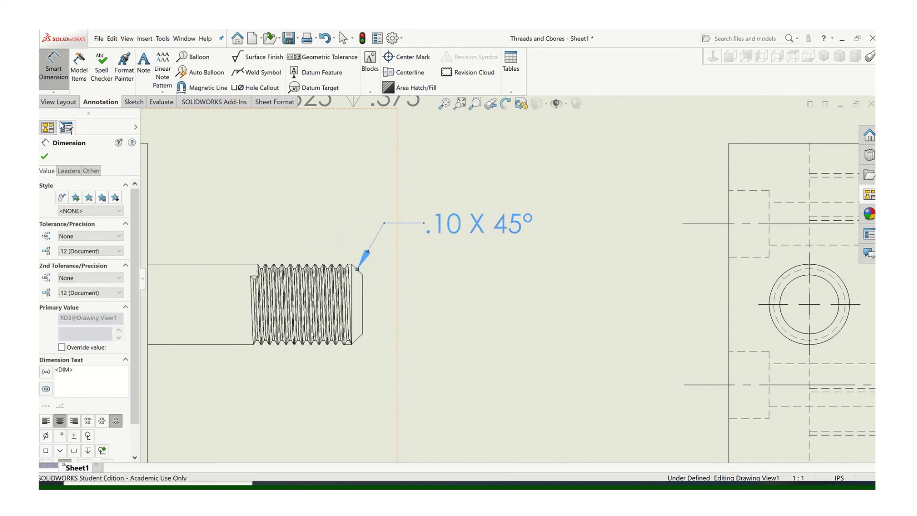
pyautogui.click(45, 155)
pyautogui.press('f')
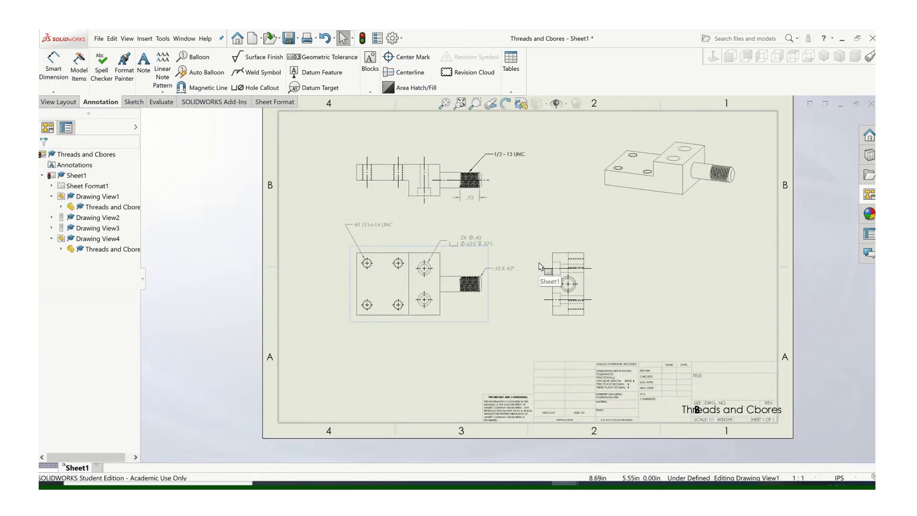
pyautogui.scroll(-3, 545, 249)
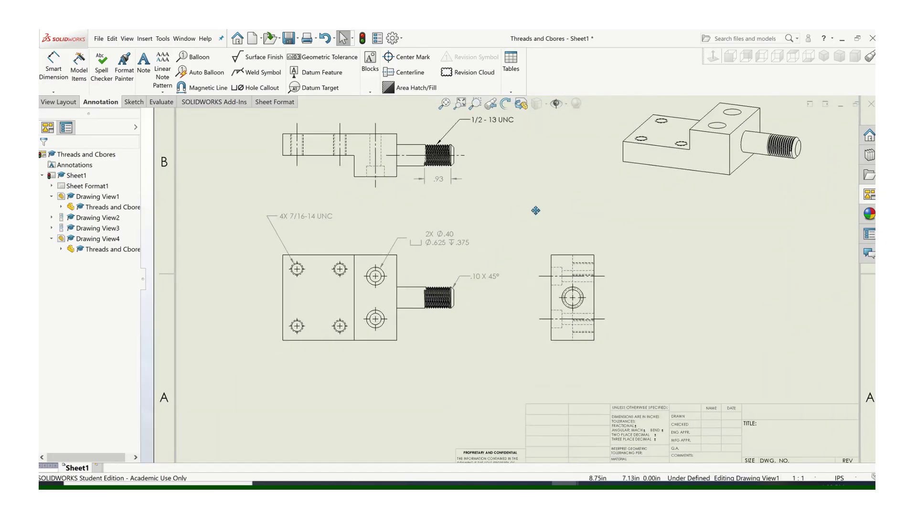
pyautogui.moveTo(535, 210); pyautogui.dragTo(537, 209, button='middle')
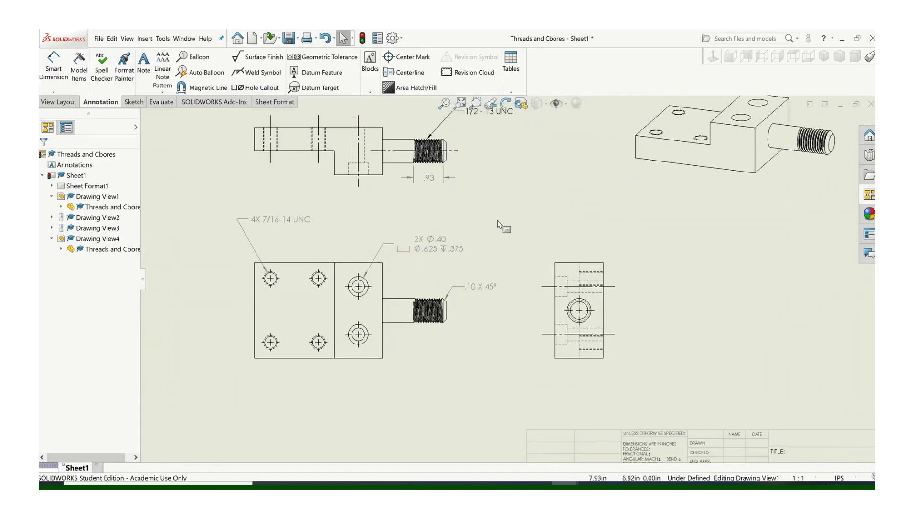
pyautogui.moveTo(508, 227); pyautogui.dragTo(506, 245, button='middle')
pyautogui.press('Escape')
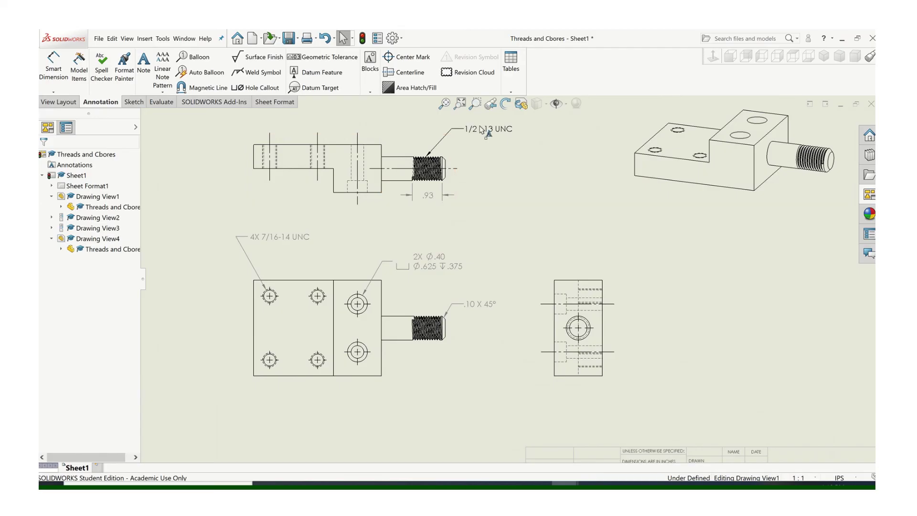